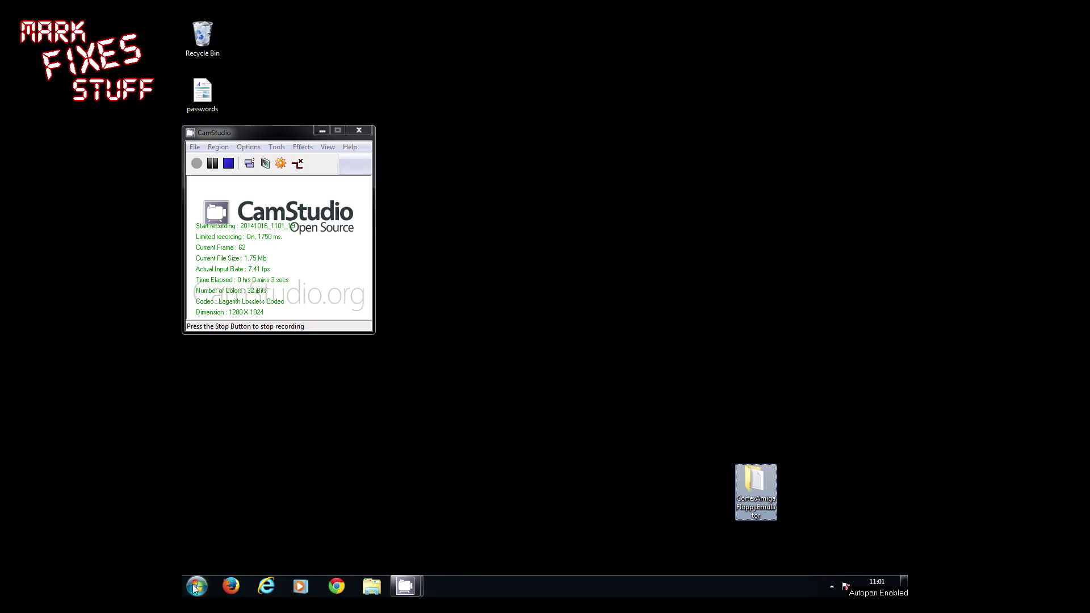
Step: Open the properties of USB Serial Port (COM3) under the FT232R USB UART in Devices and Printers
left_click(194, 591)
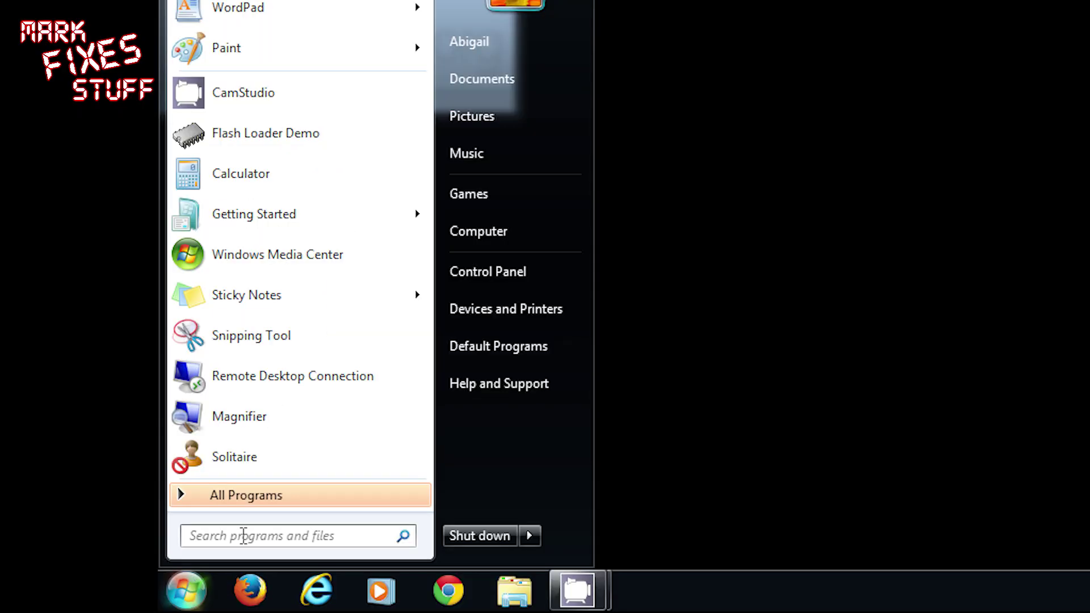
left_click(503, 317)
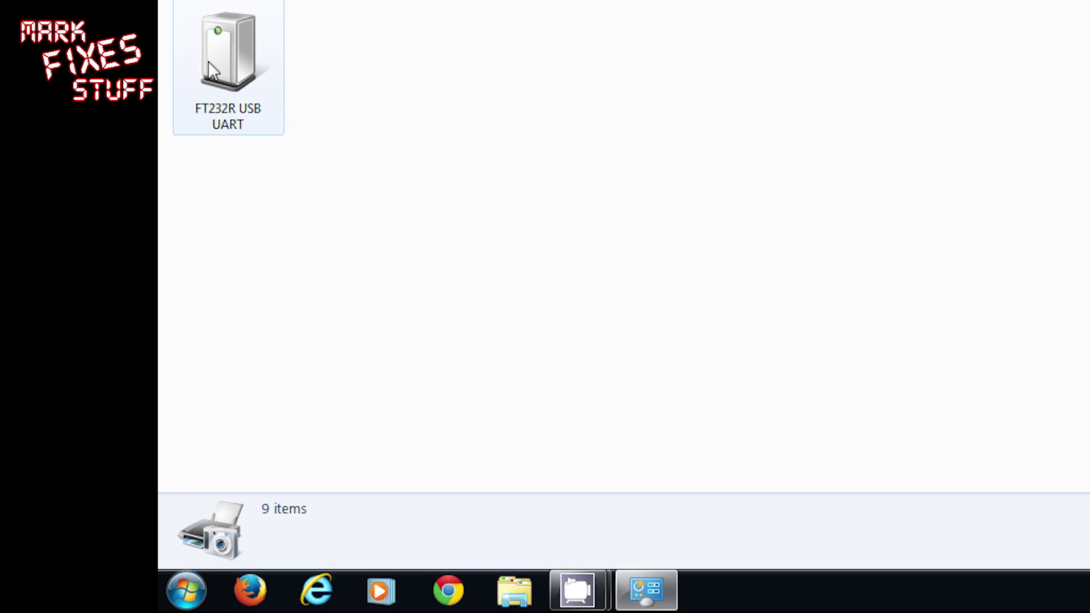
left_click(220, 64)
double_click(220, 59)
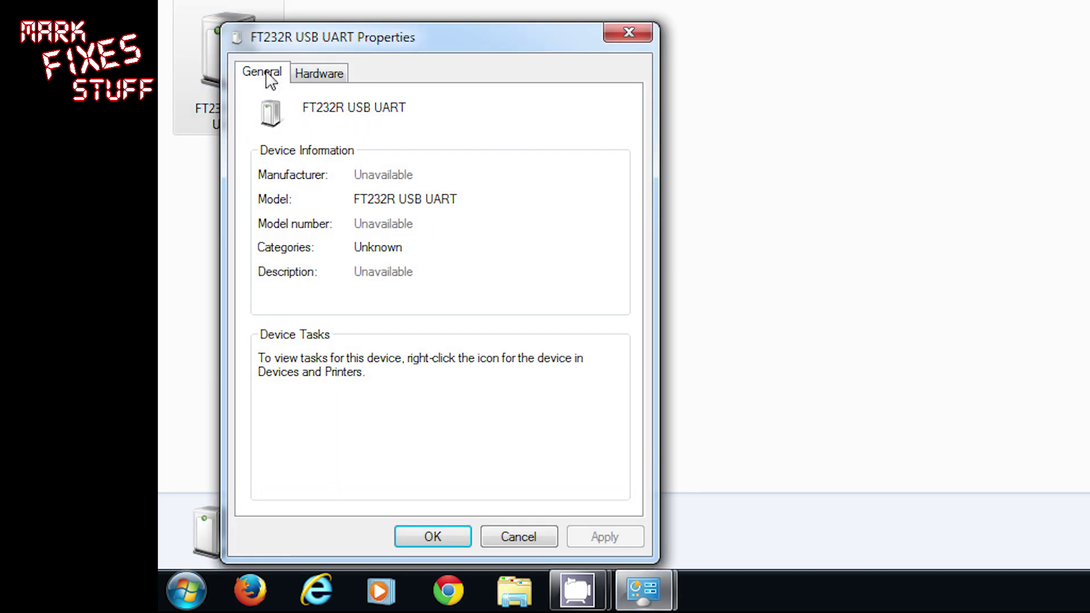
left_click(328, 81)
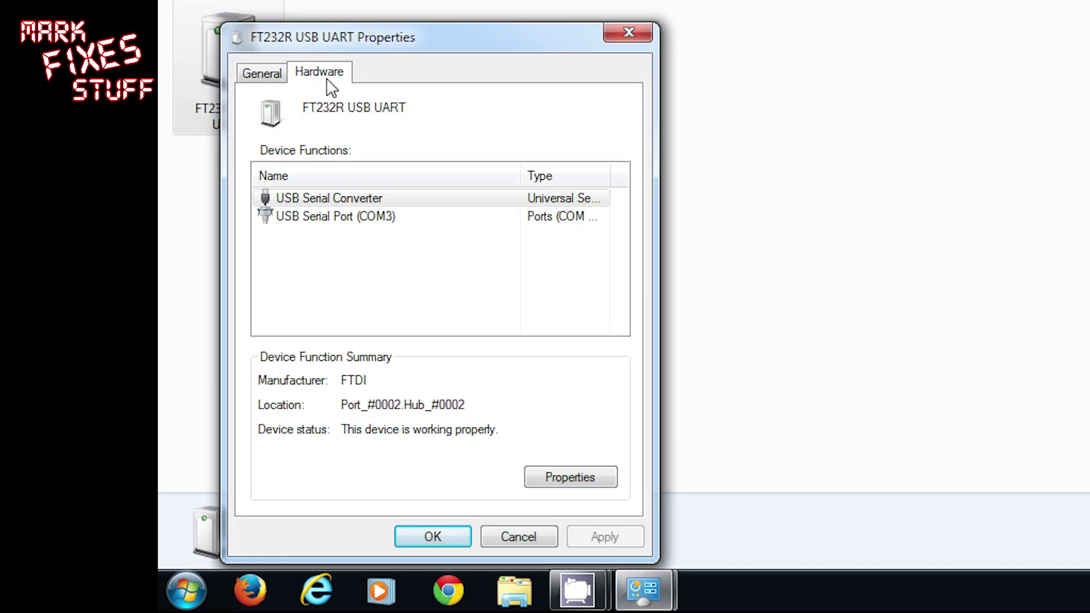
left_click(318, 215)
double_click(319, 216)
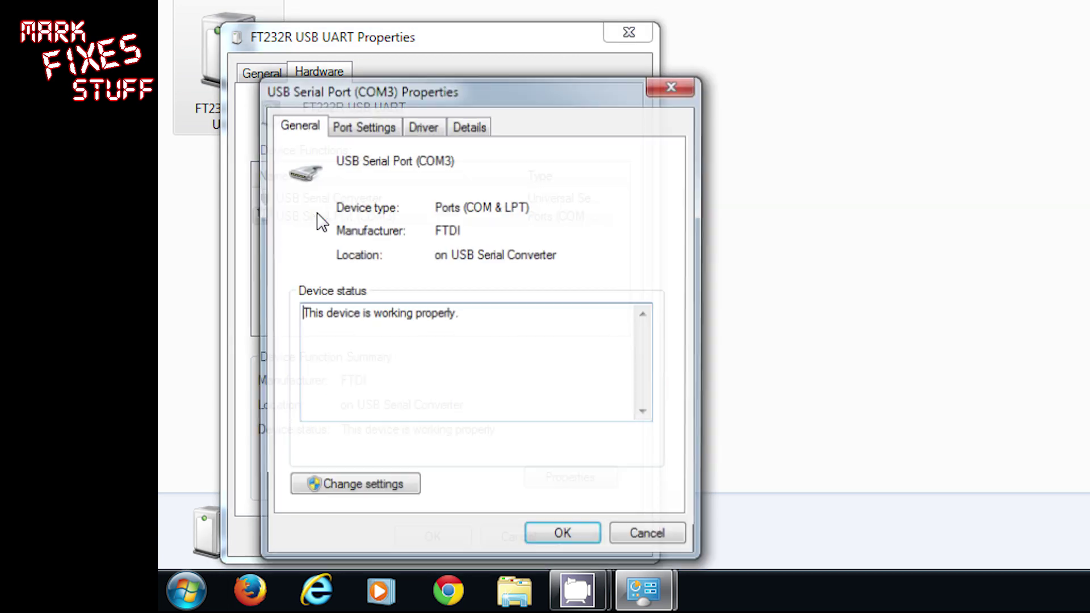
Step: Examine the serial port's communication settings, and close the device properties and Devices and Printers
left_click(363, 123)
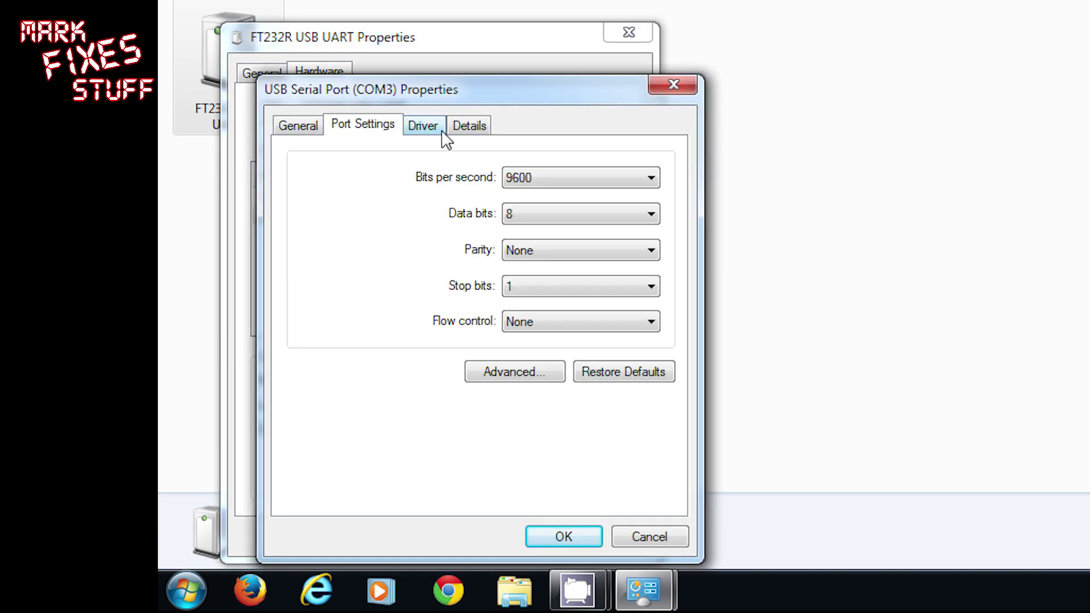
left_click(524, 176)
left_click(525, 176)
left_click(571, 536)
left_click(447, 539)
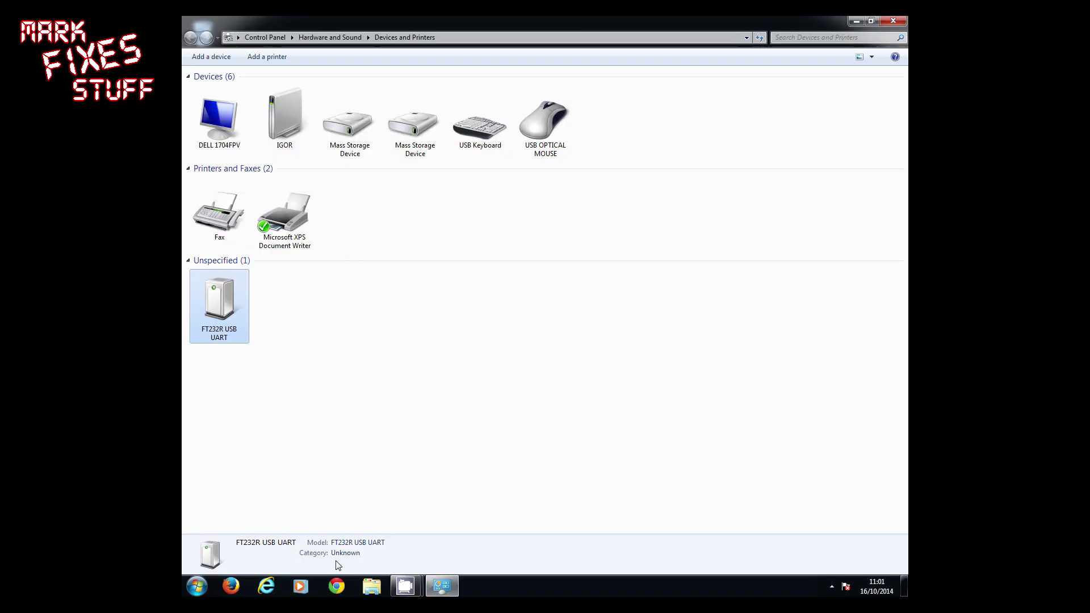
left_click(890, 21)
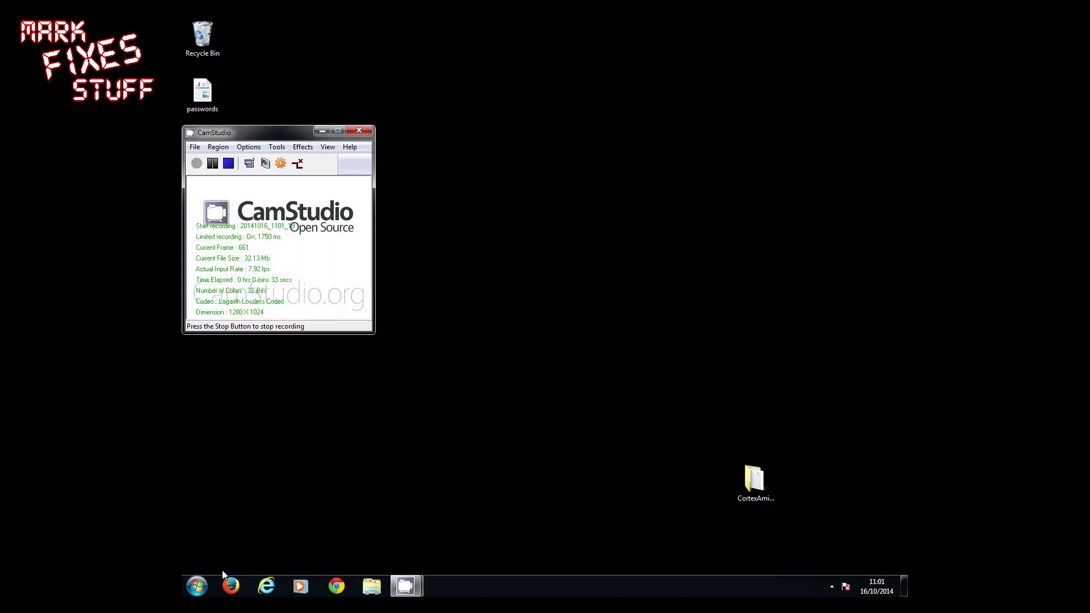
Step: Launch Flash Loader Demo and set the UART baud rate to 9600
left_click(197, 586)
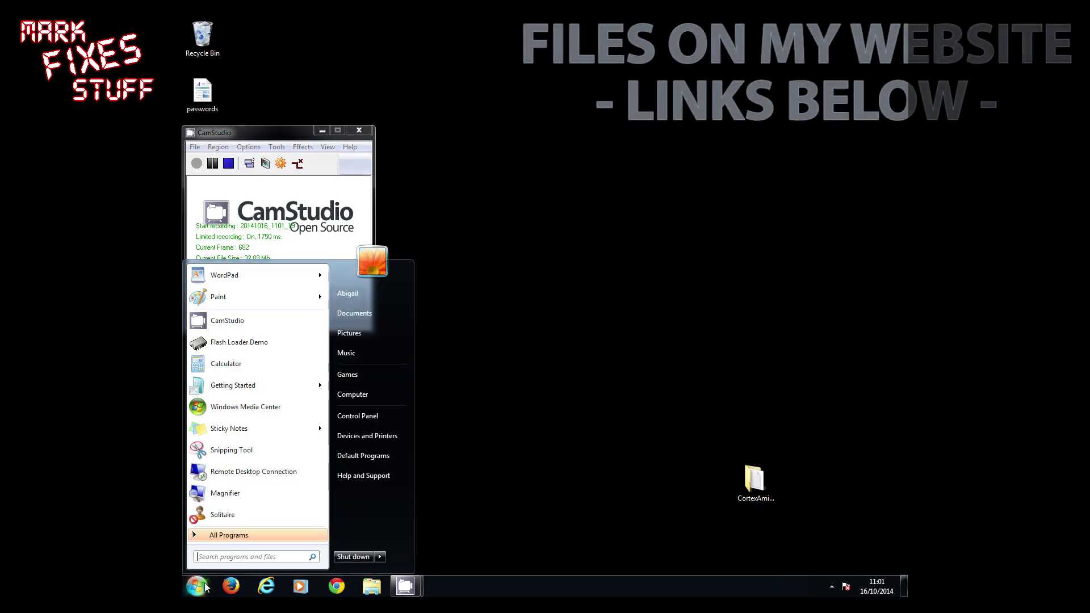
left_click(268, 345)
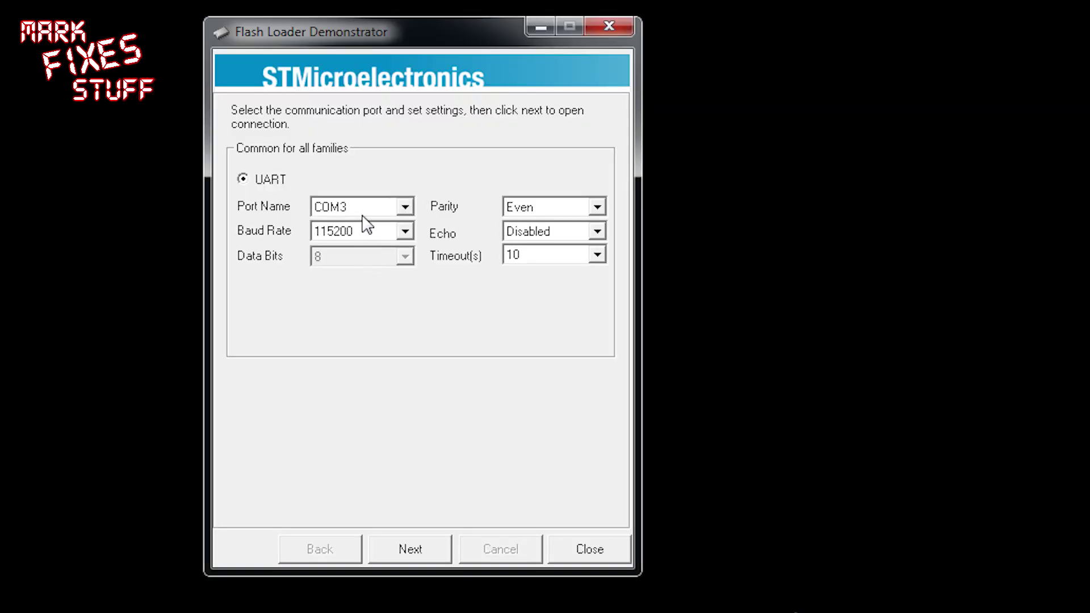
left_click(406, 237)
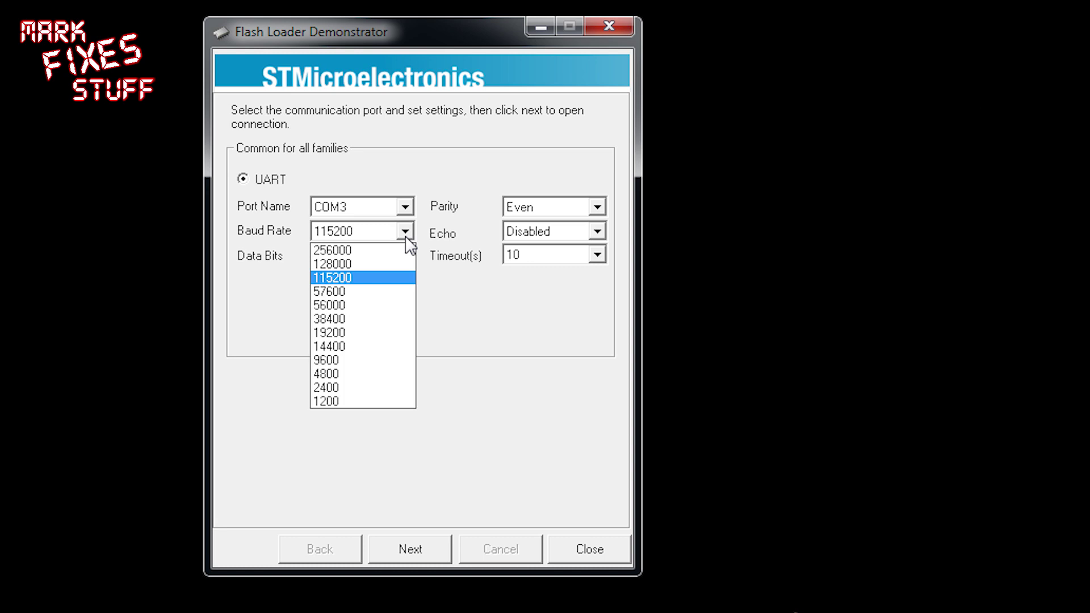
left_click(386, 364)
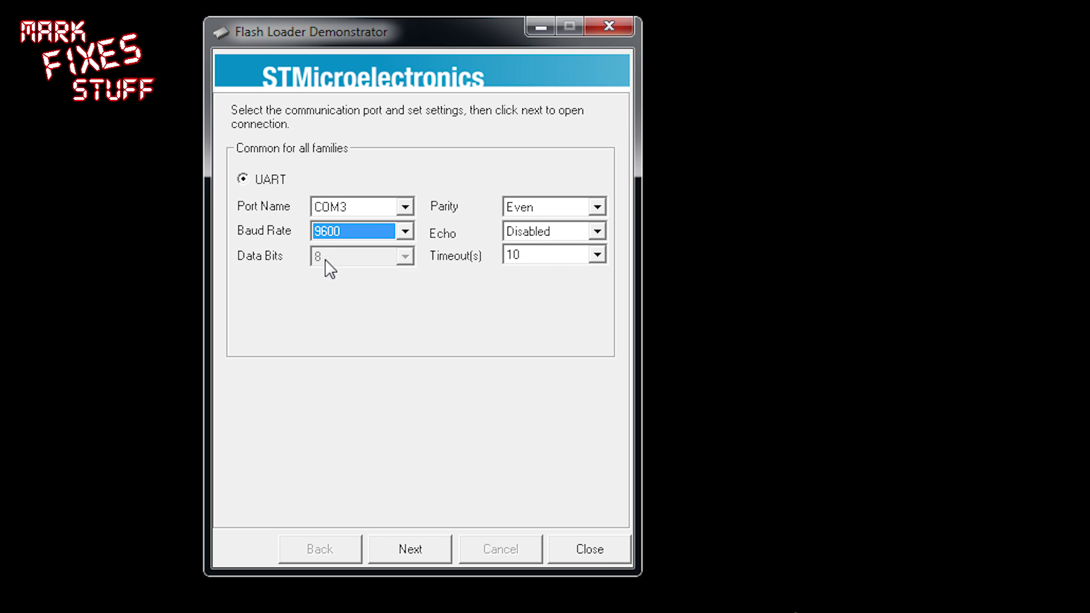
Step: Review the parity, echo and timeout choices, keeping Even, Disabled and 10
left_click(604, 210)
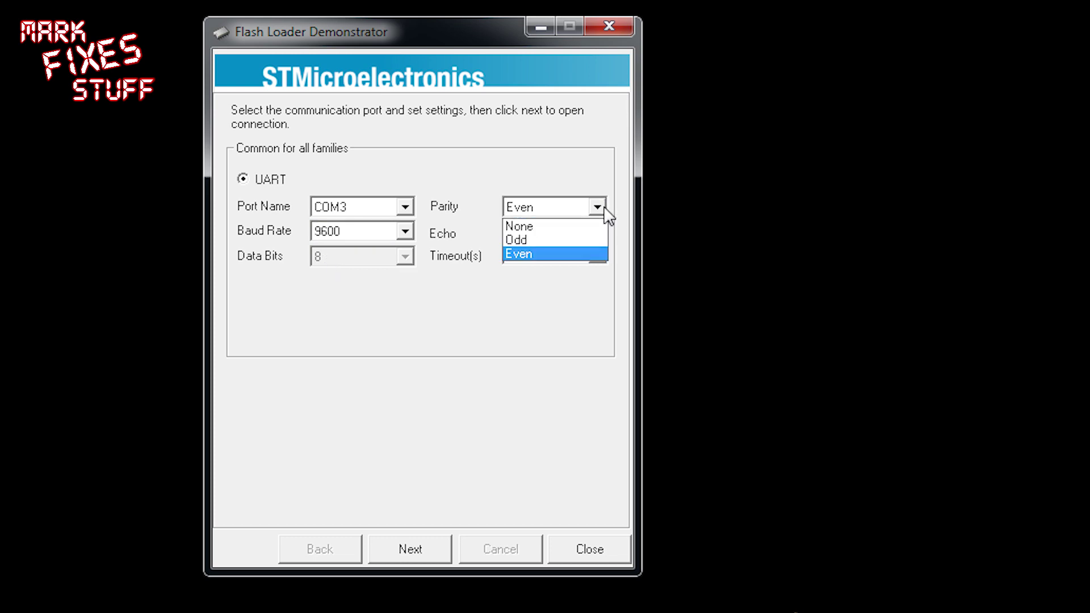
left_click(606, 212)
left_click(599, 232)
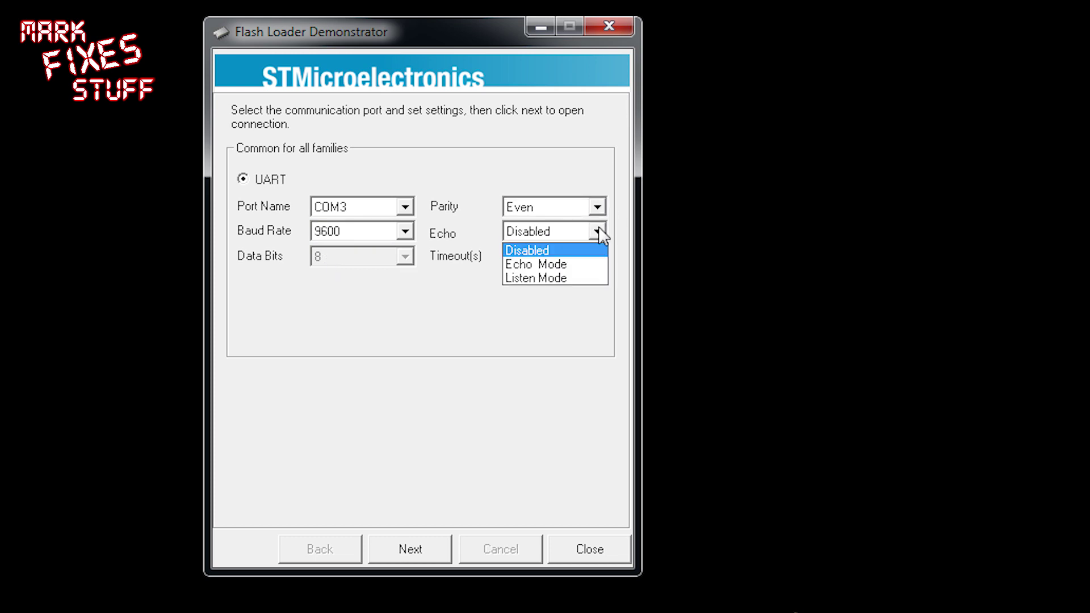
left_click(598, 233)
left_click(599, 256)
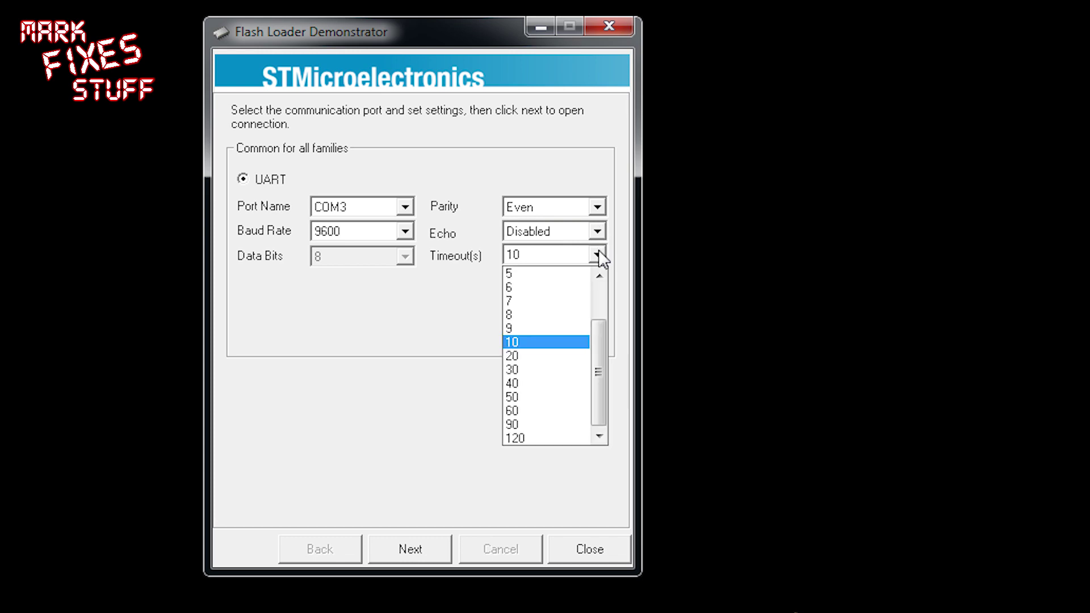
left_click(598, 256)
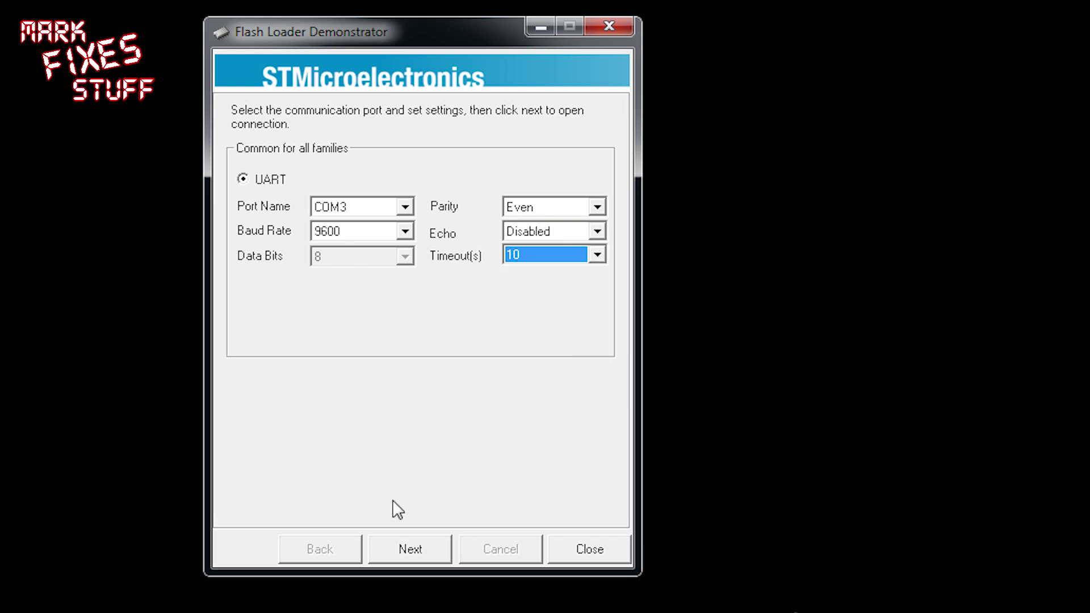
Step: Open the connection to the device with these settings, trying again if the device is not recognized
left_click(417, 557)
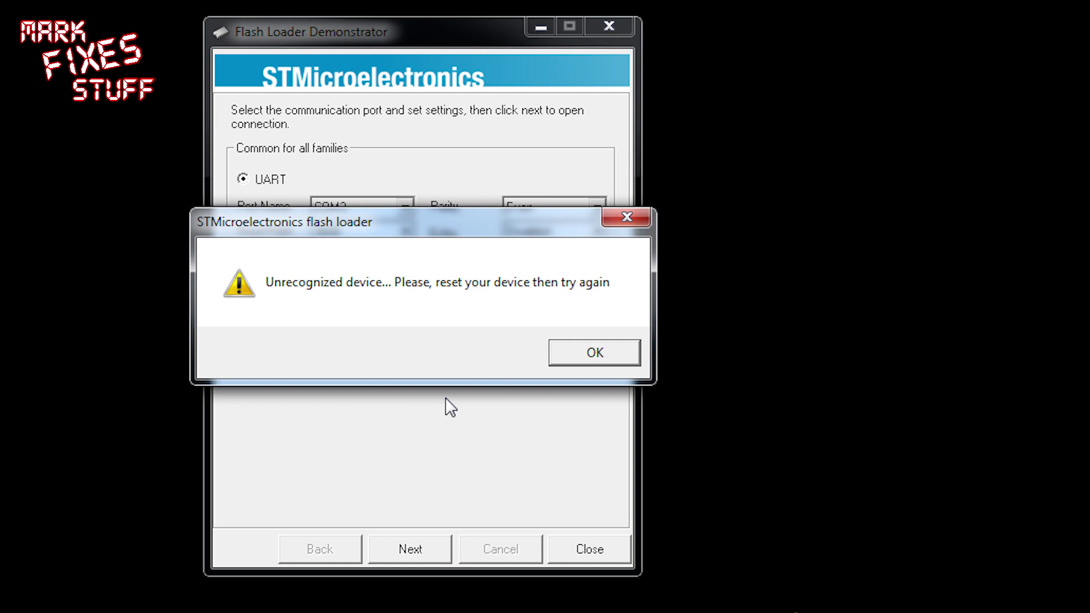
left_click(585, 358)
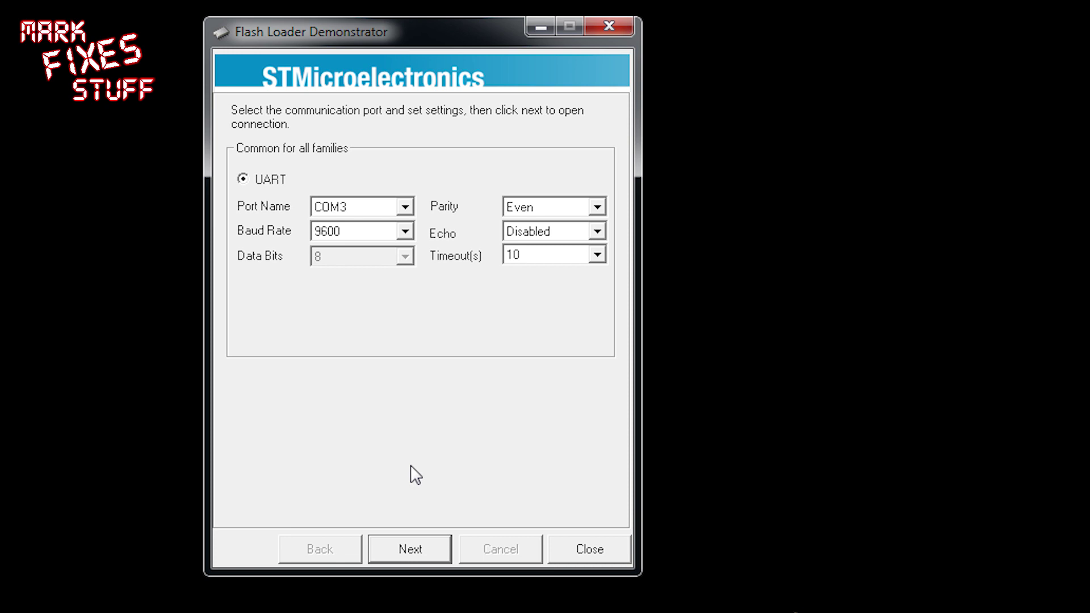
left_click(404, 555)
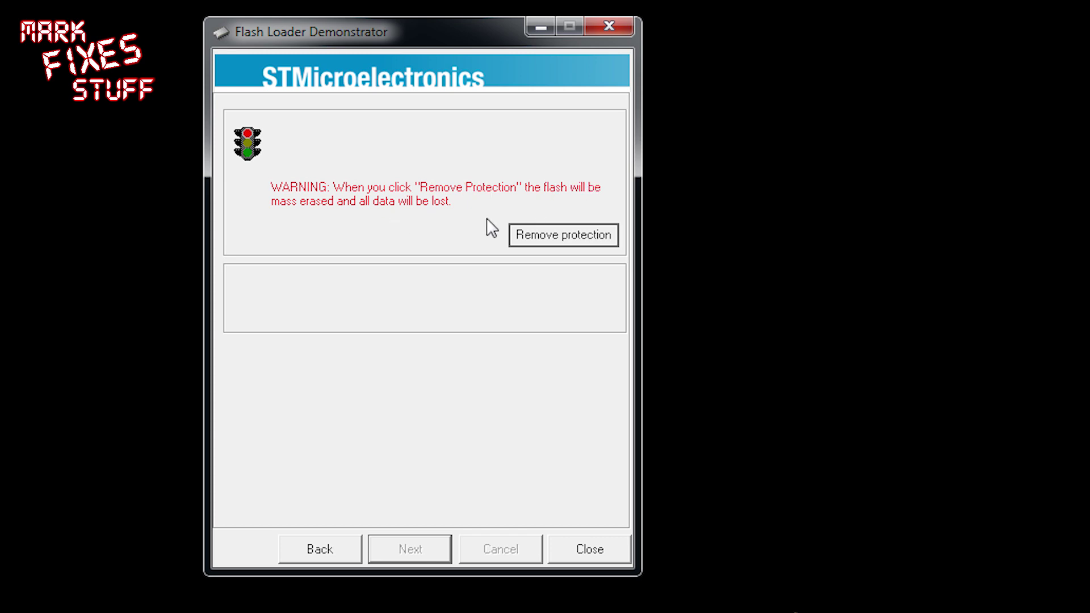
Step: Remove the device's flash protection, accept the reset and continue to the target selection page
left_click(562, 238)
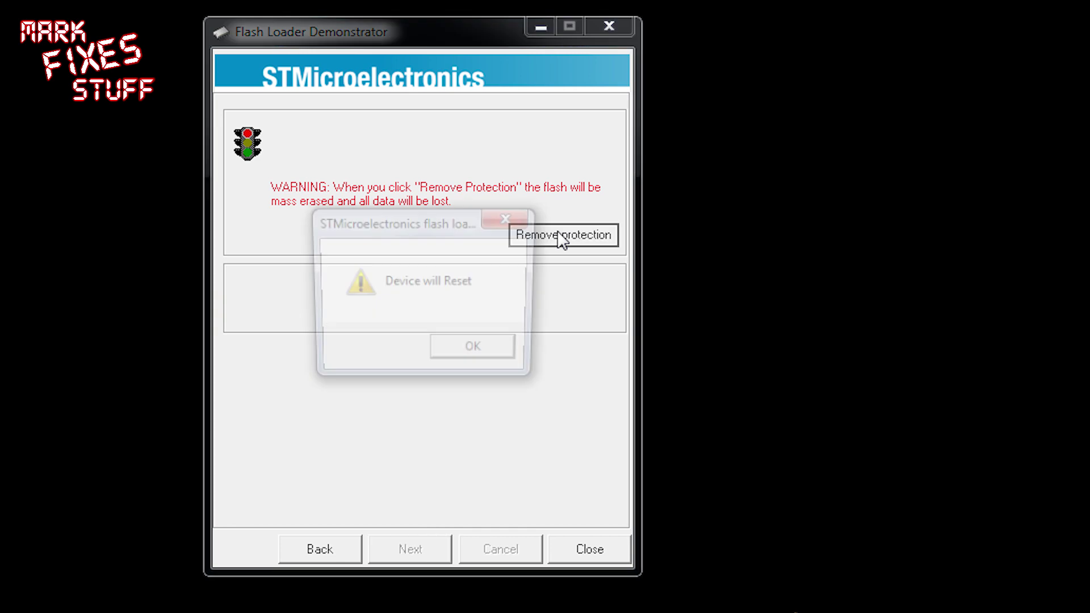
left_click(476, 351)
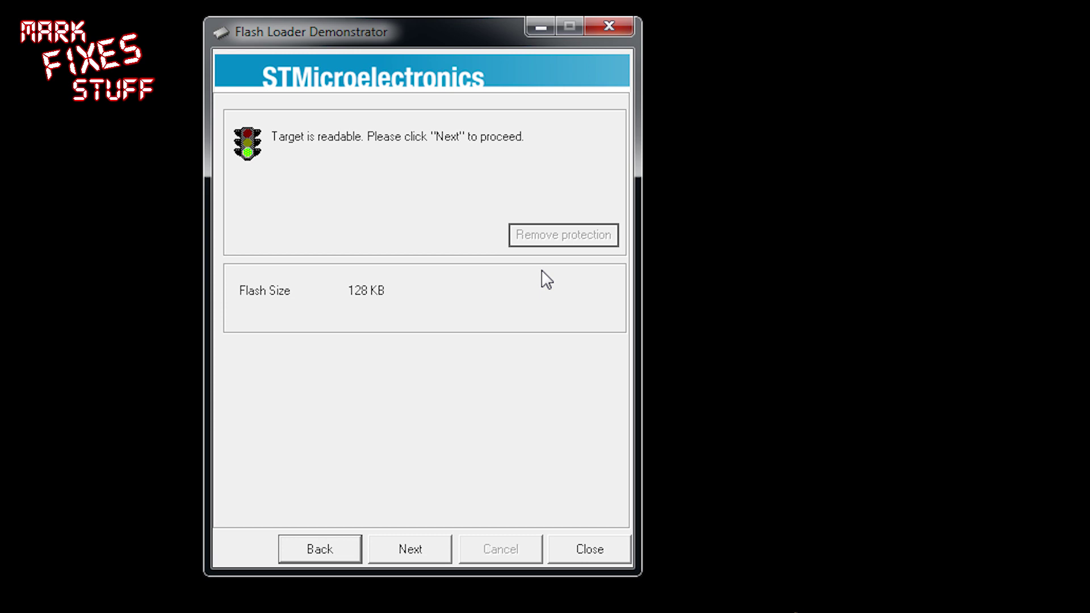
left_click(415, 554)
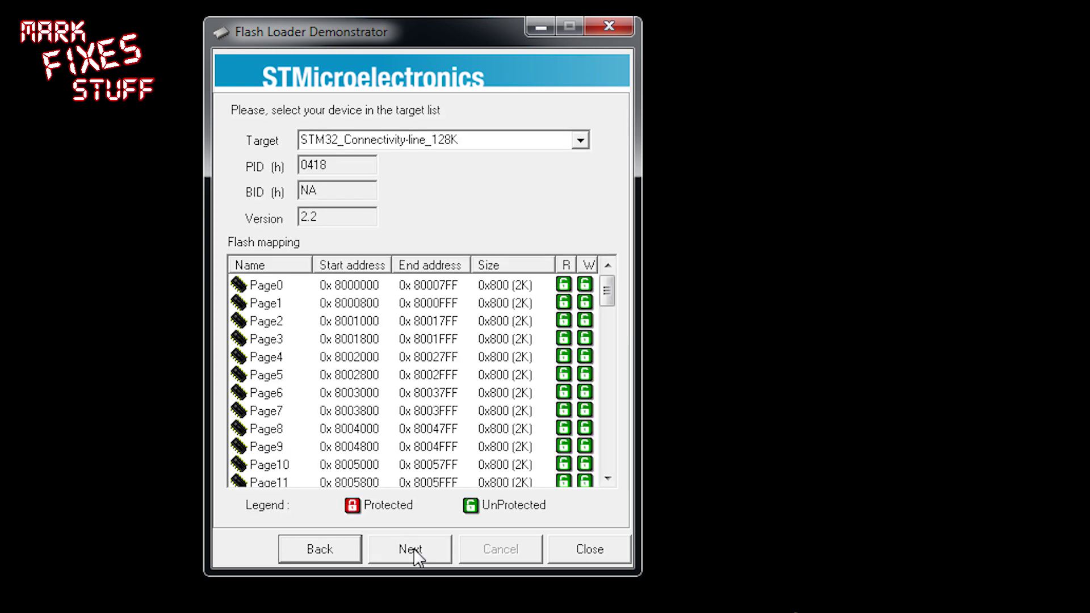
Step: Keep STM32_Connectivity-line_128K as the target device and continue to the flash operations page
left_click(581, 141)
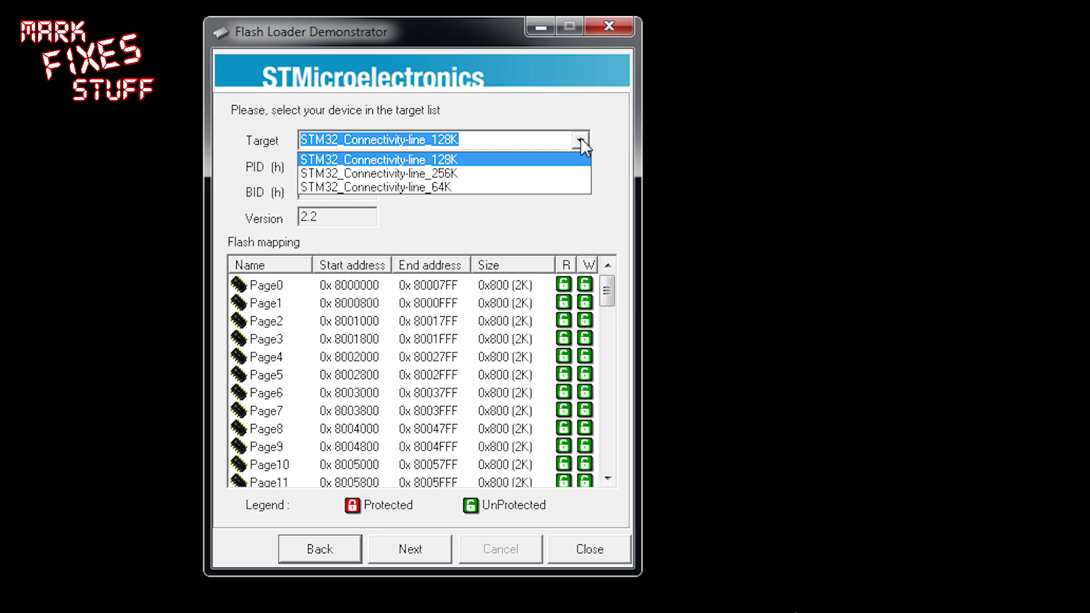
left_click(619, 151)
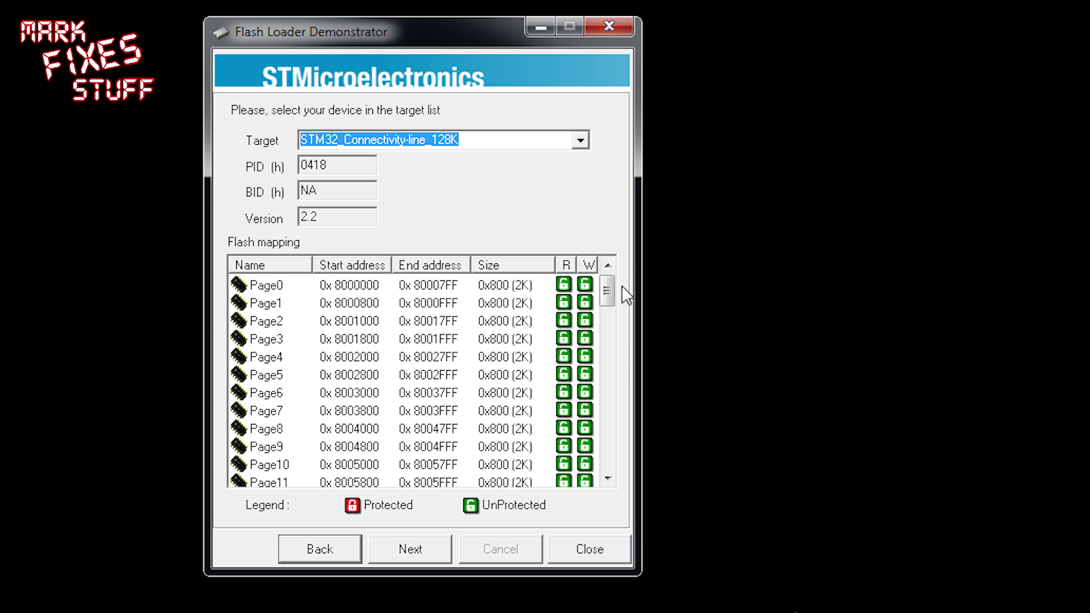
left_click_drag(608, 283, 601, 261)
left_click(409, 550)
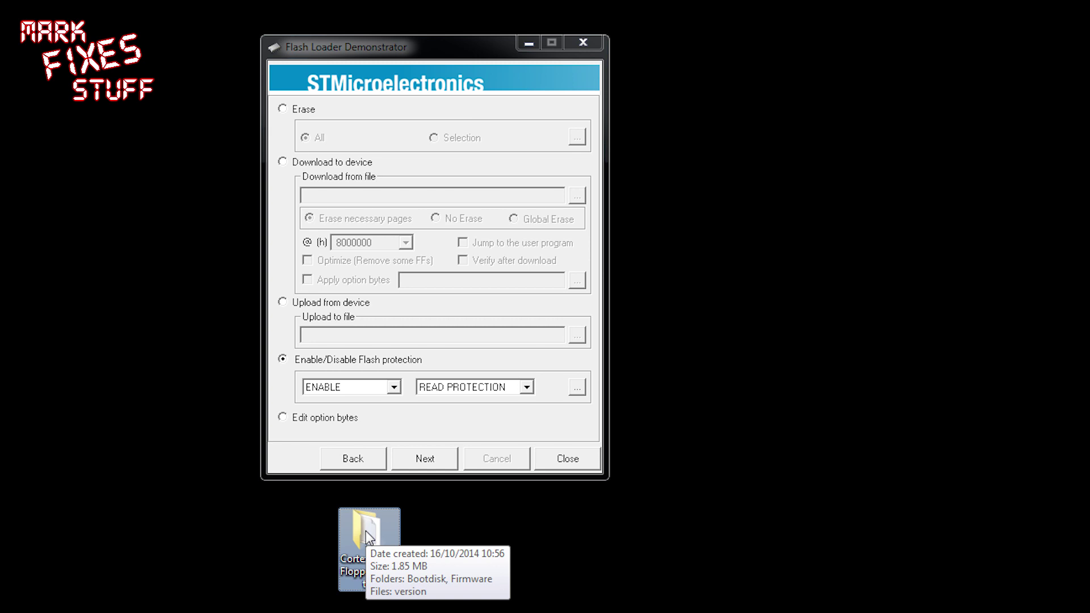
Step: Select the Download to device operation and open the Firmware folder inside CortexAmigaFloppyEmulator in Explorer
left_click(282, 162)
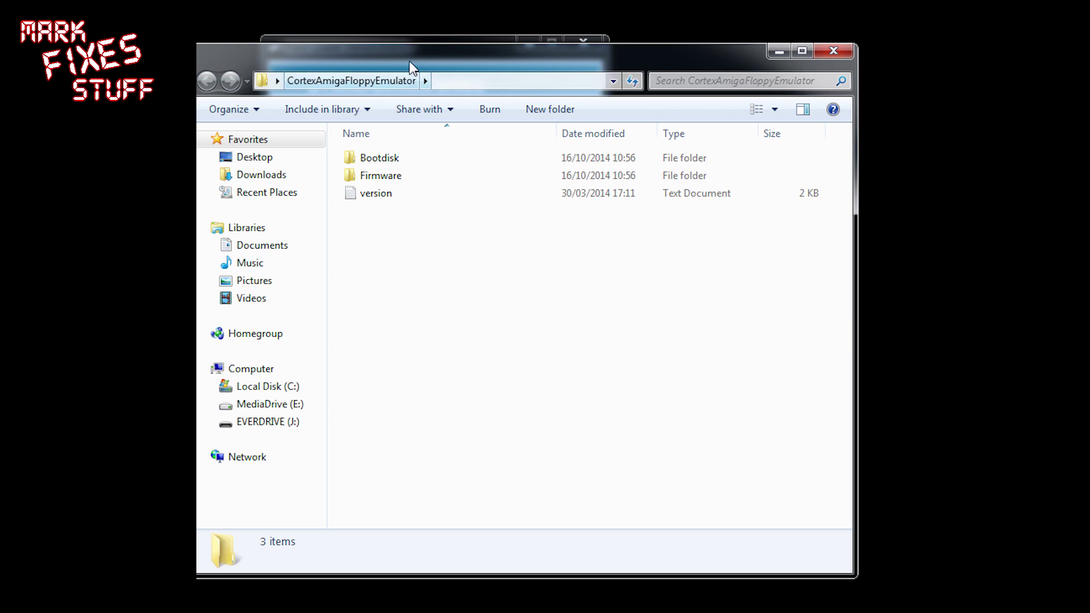
left_click(386, 180)
double_click(386, 181)
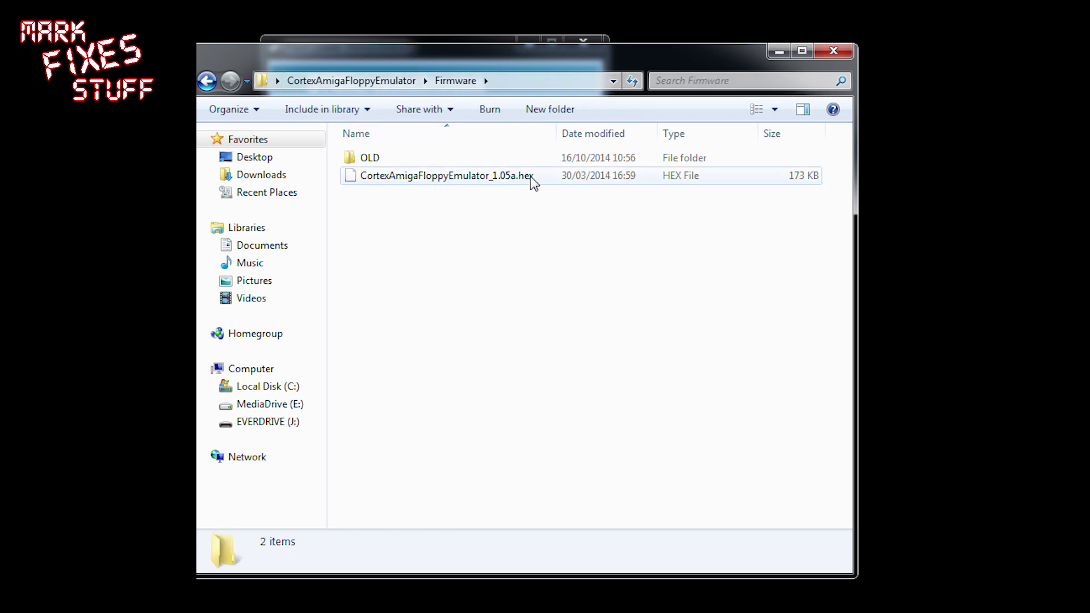
Step: Rearrange the Firmware folder and Flash Loader windows so that they no longer overlap
left_click_drag(575, 44, 582, 414)
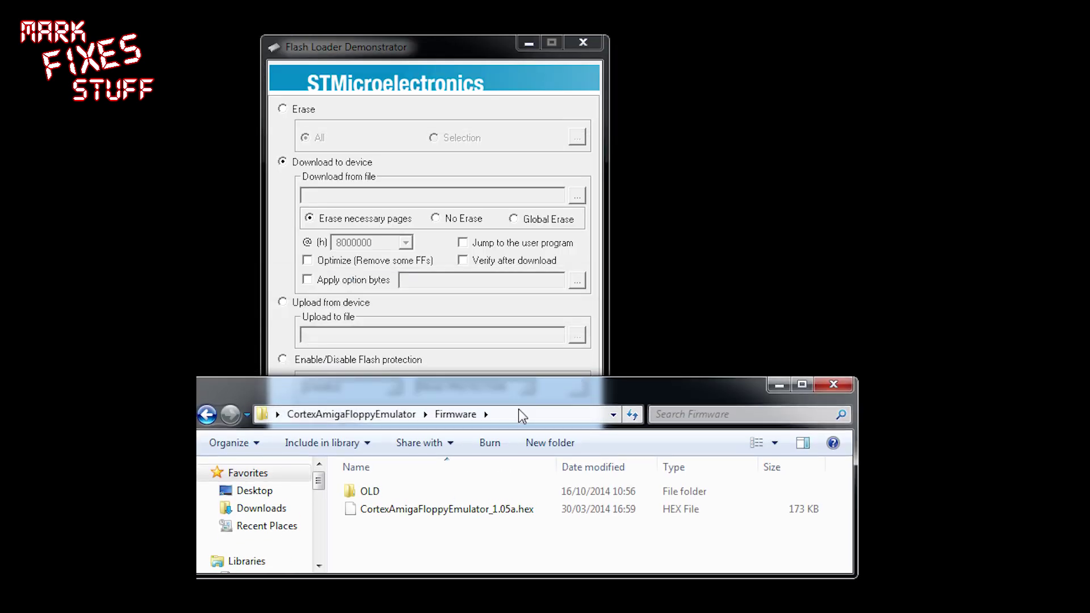
left_click_drag(517, 401, 567, 498)
left_click_drag(458, 37, 463, 21)
left_click_drag(713, 486, 710, 475)
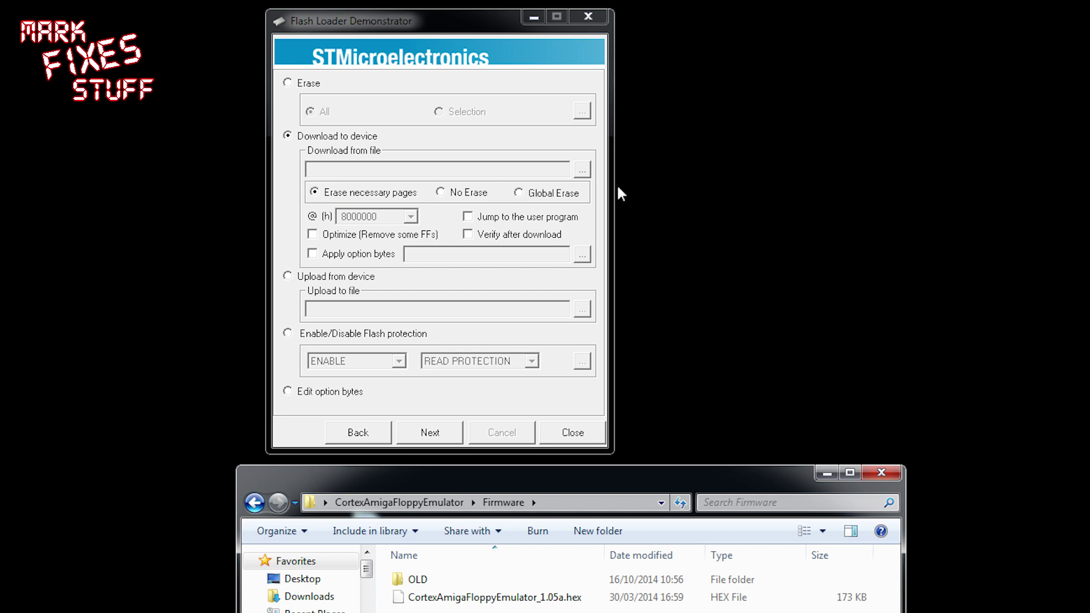
Step: Browse for the download file and go to the Firmware folder inside CortexAmigaFloppyEmulator on the Desktop
left_click(581, 169)
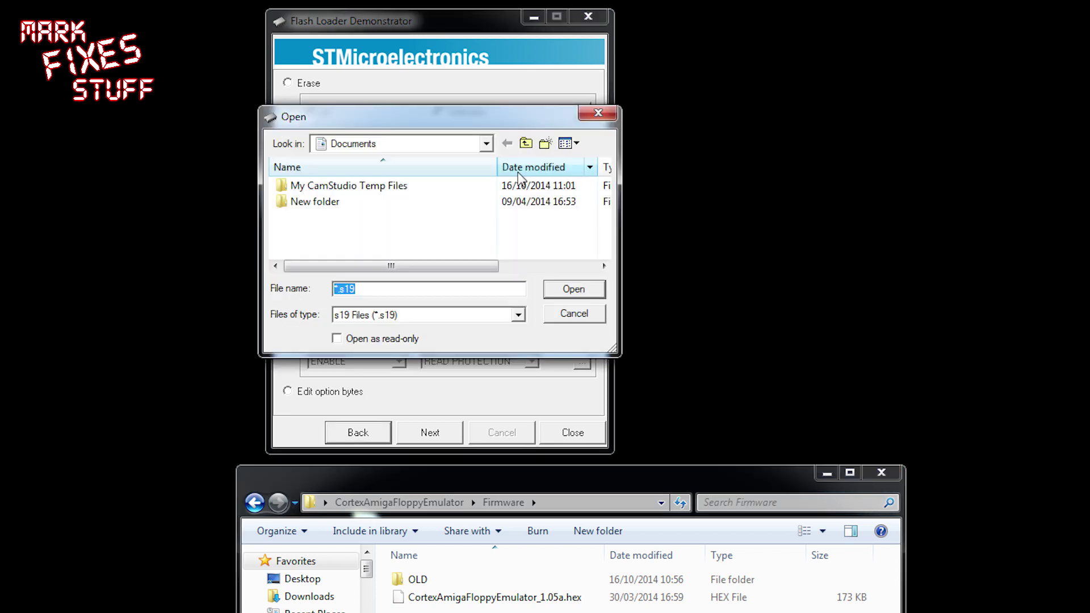
left_click(490, 145)
left_click(489, 143)
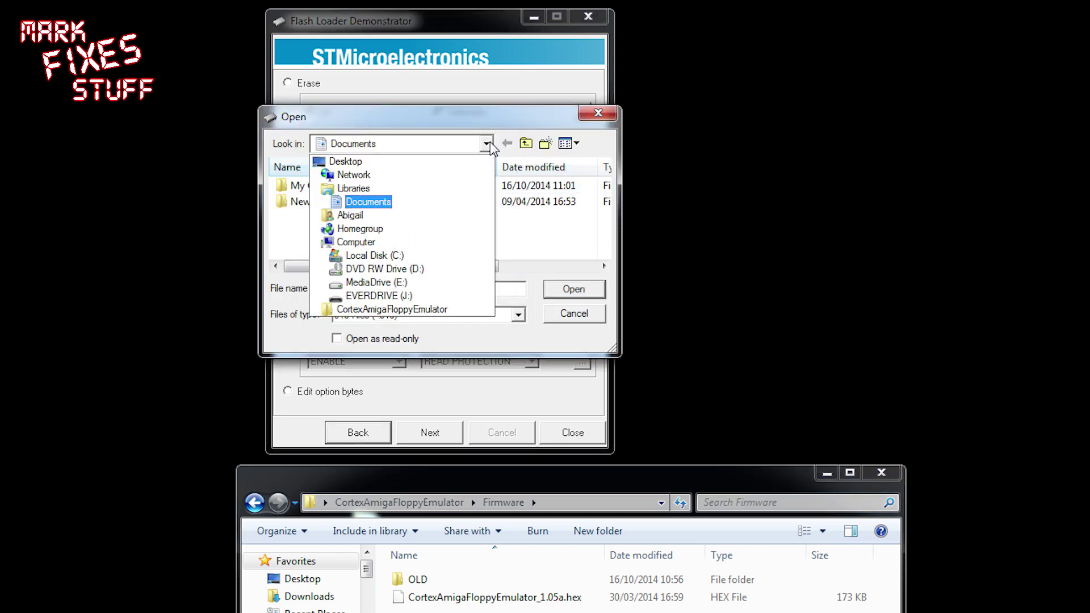
left_click(444, 161)
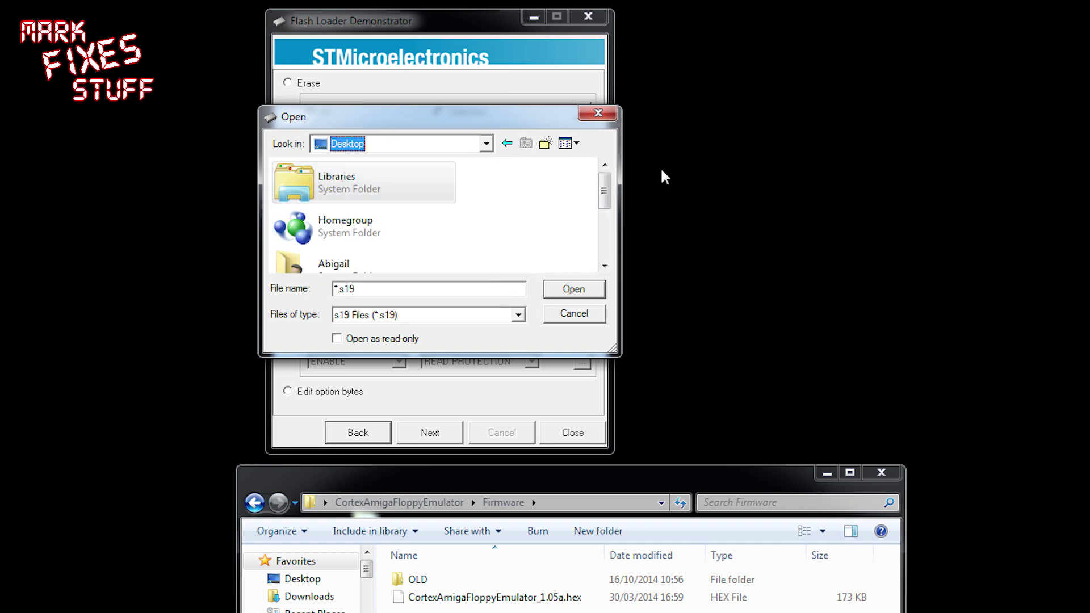
left_click_drag(603, 188, 602, 249)
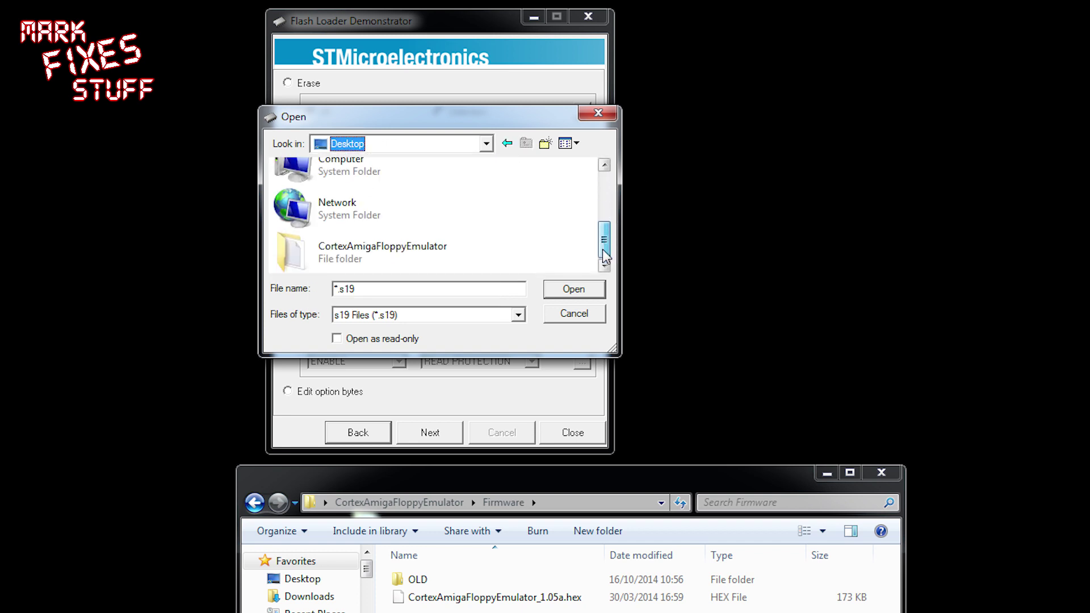
double_click(347, 255)
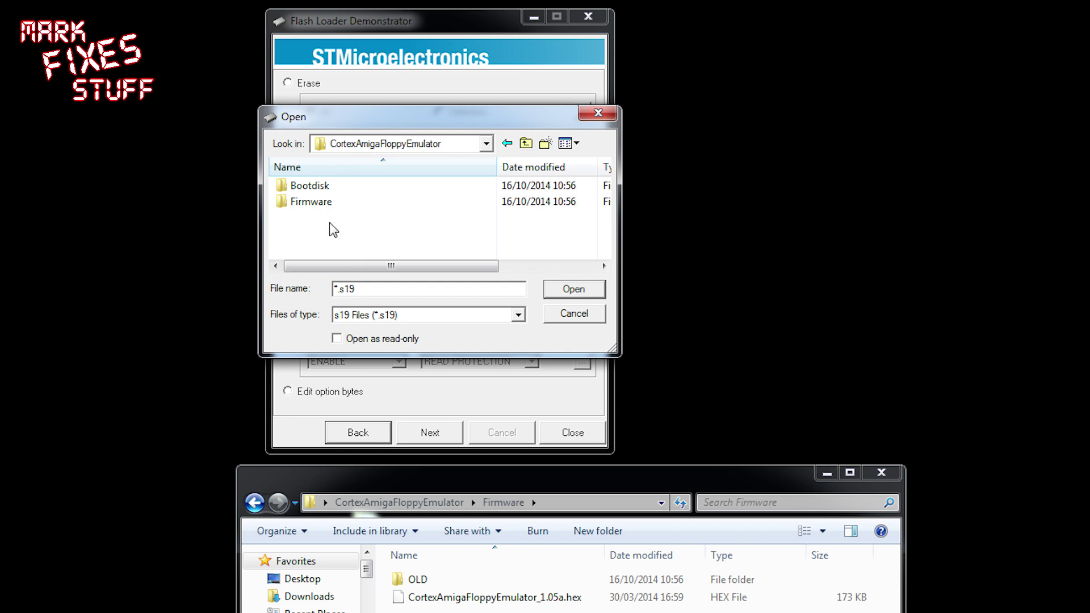
double_click(314, 204)
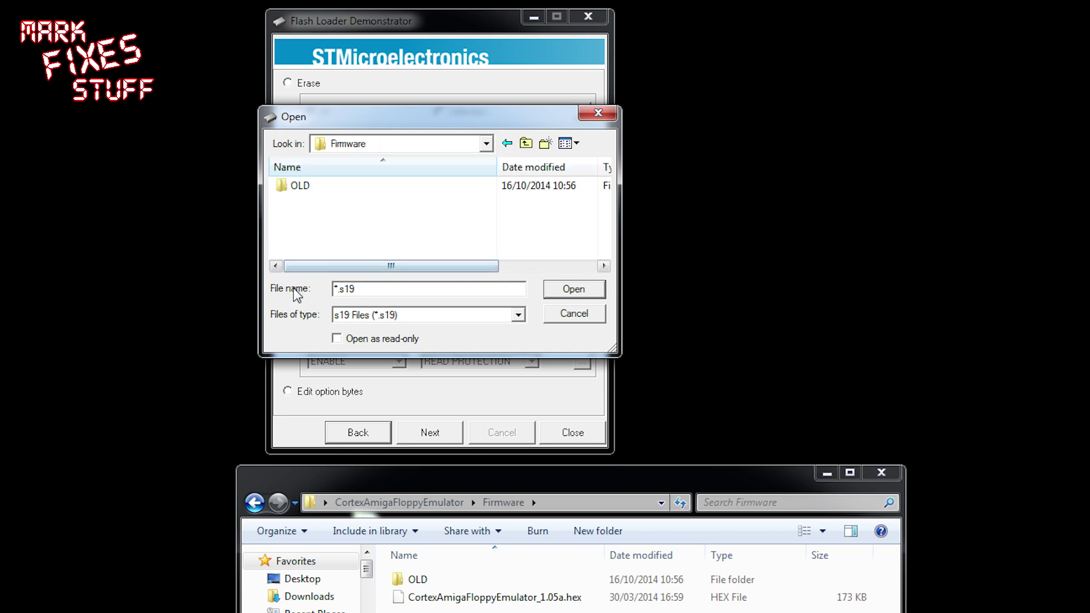
Step: Load the hex file CortexAmigaFloppyEmulator_1.05a.hex as the download file and start the download with Verify after download enabled
double_click(357, 290)
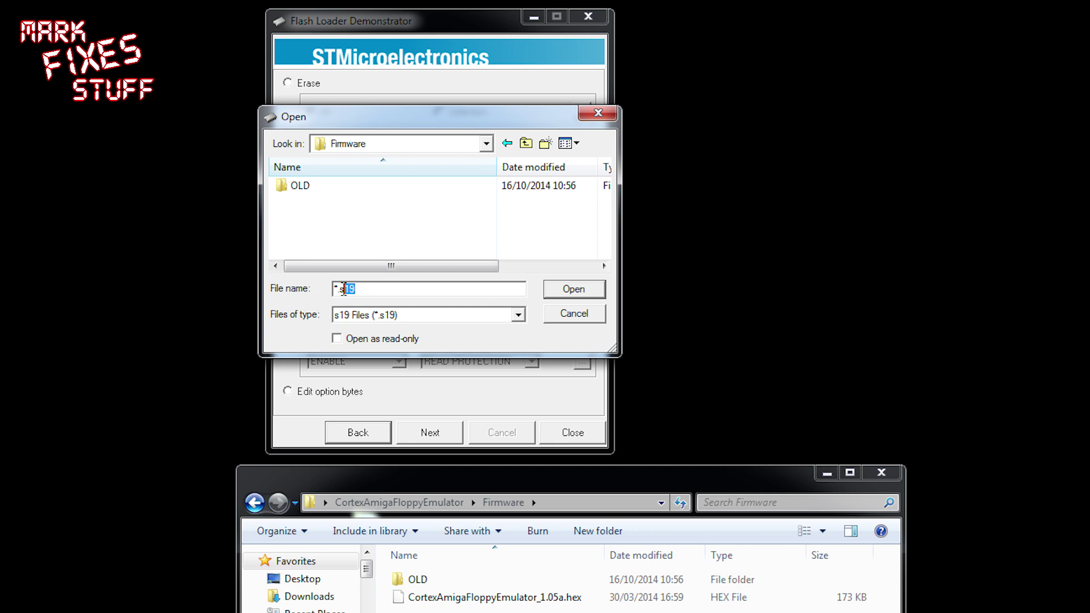
left_click(373, 317)
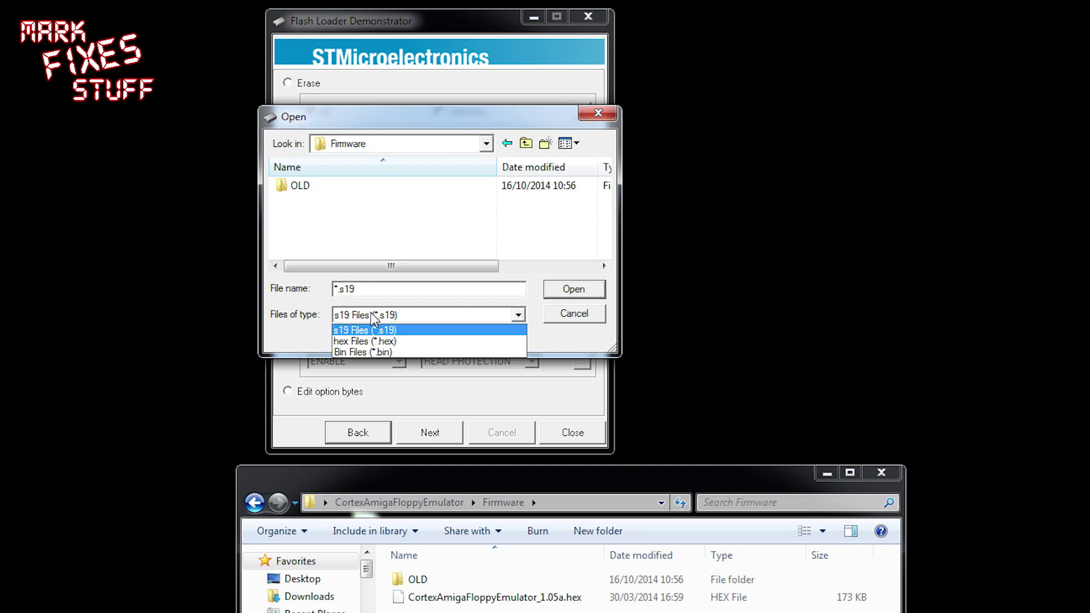
left_click(376, 342)
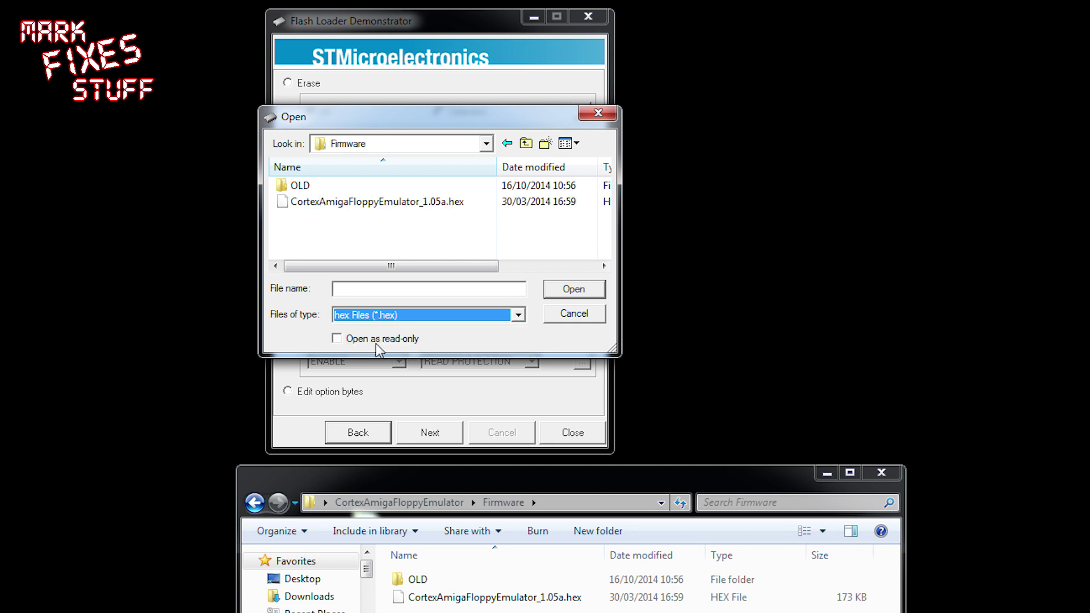
left_click(435, 202)
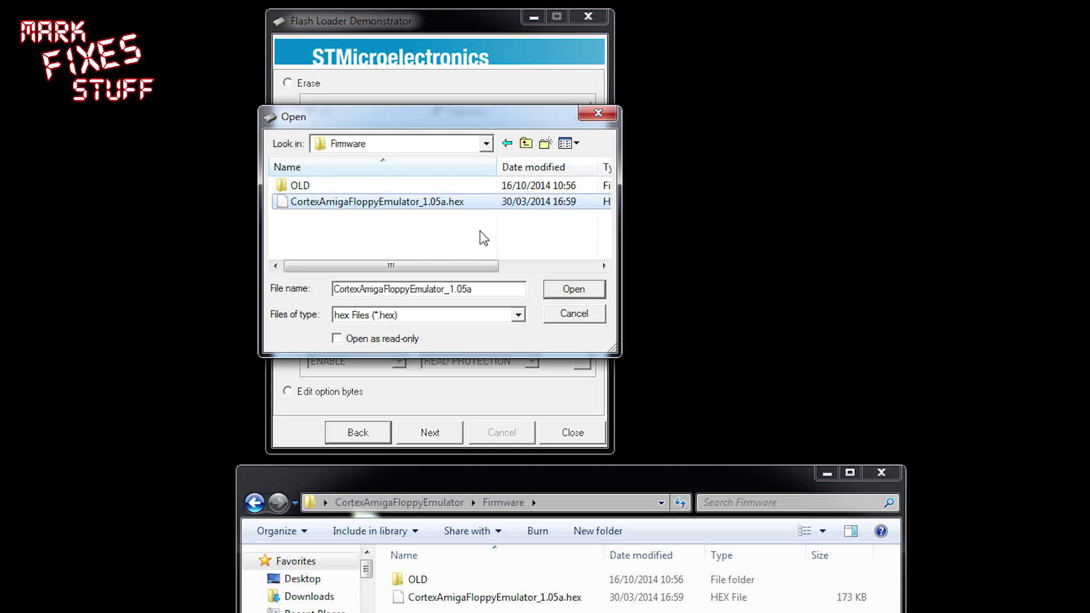
left_click(589, 292)
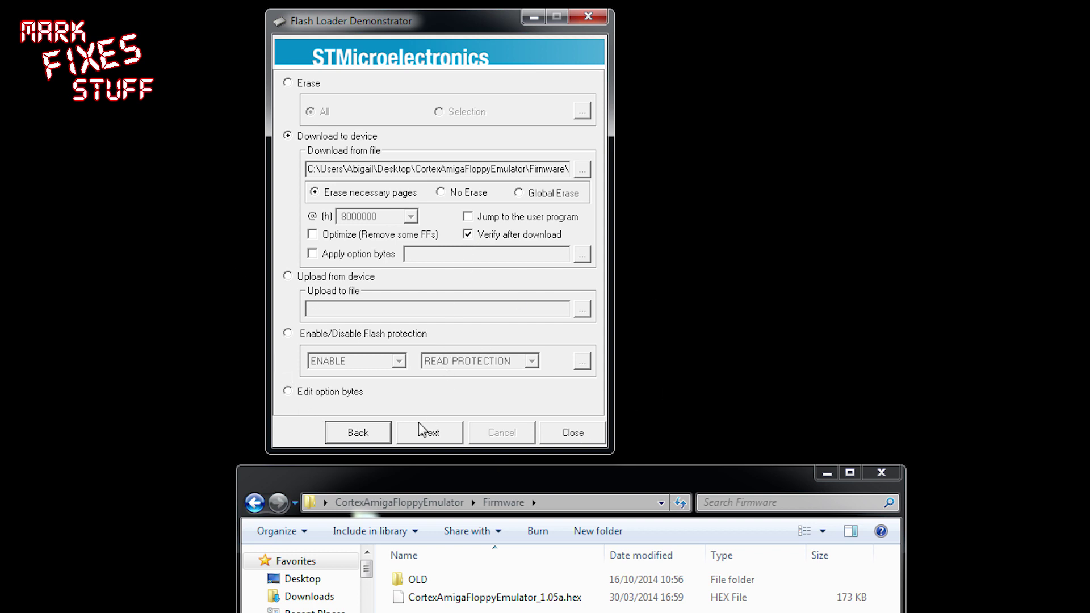
left_click(442, 437)
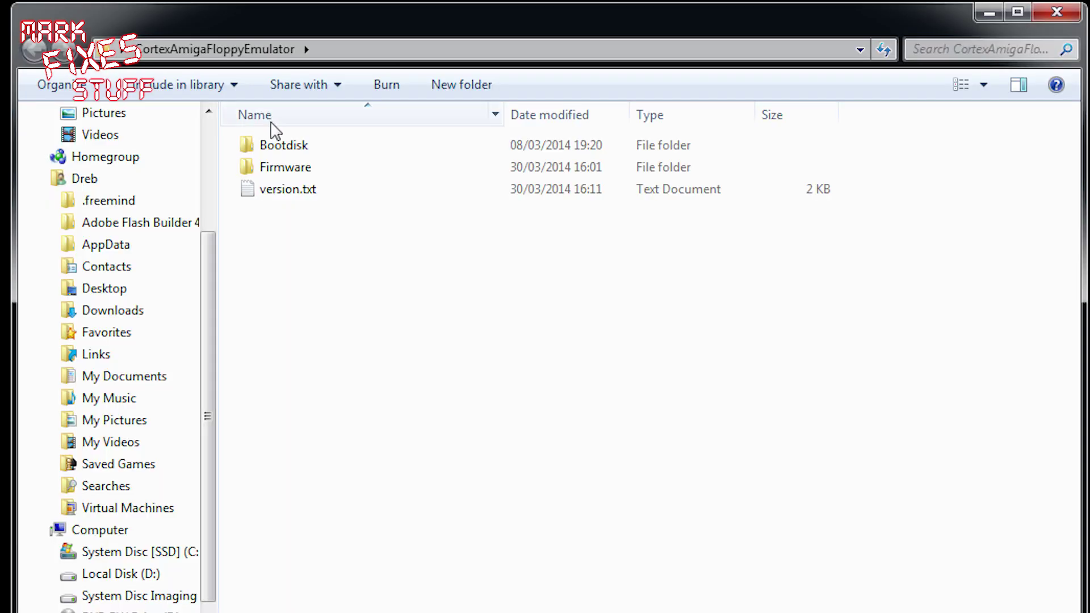
Step: In Explorer, open the Bootdisk folder inside CortexAmigaFloppyEmulator and copy SELECTOR.ADF
double_click(271, 149)
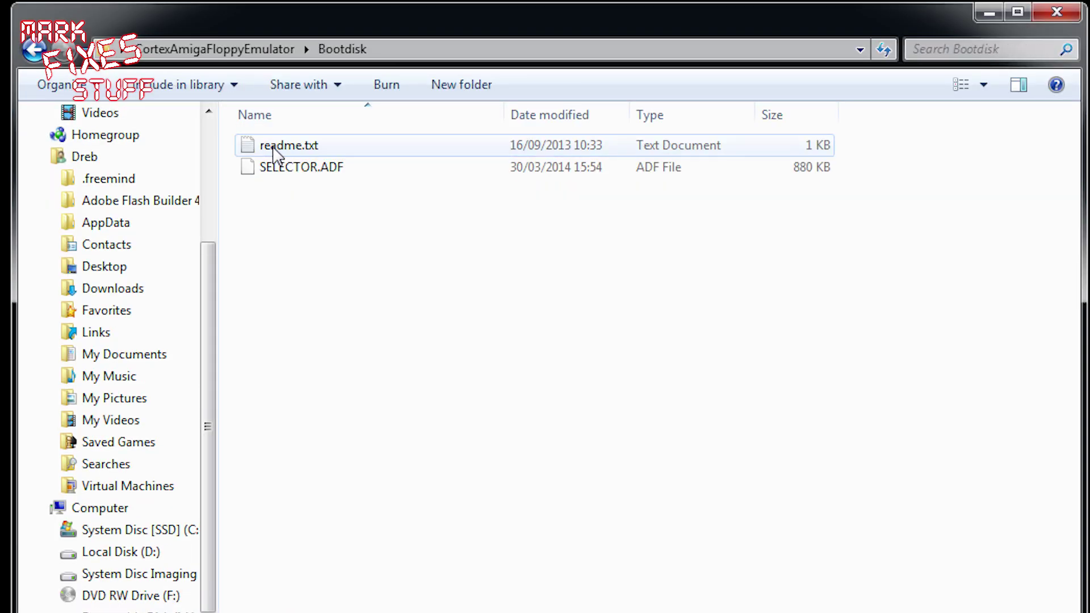
left_click(307, 172)
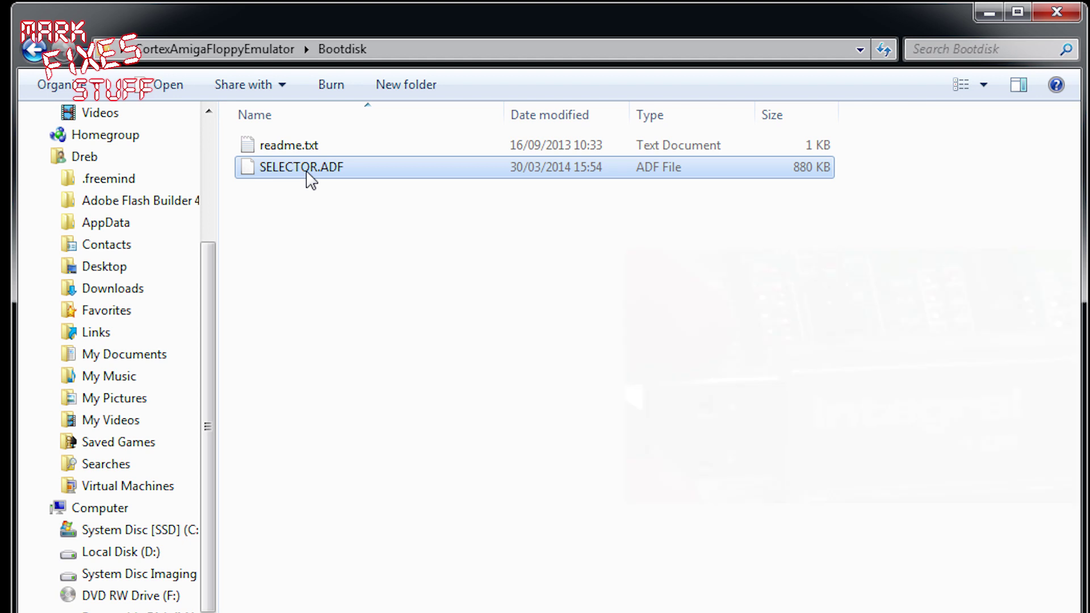
right_click(307, 173)
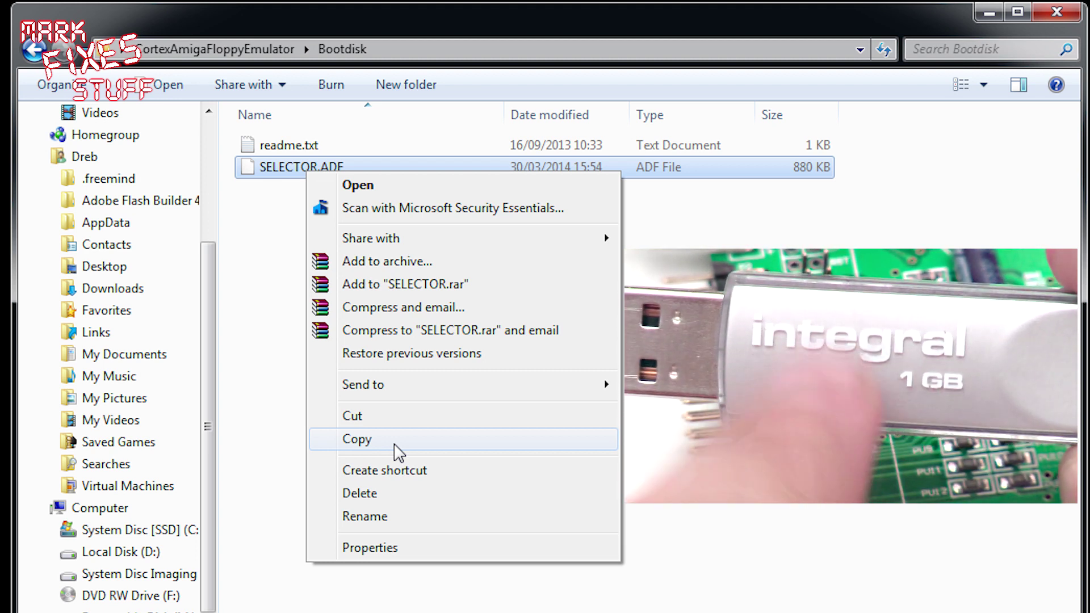
left_click(782, 409)
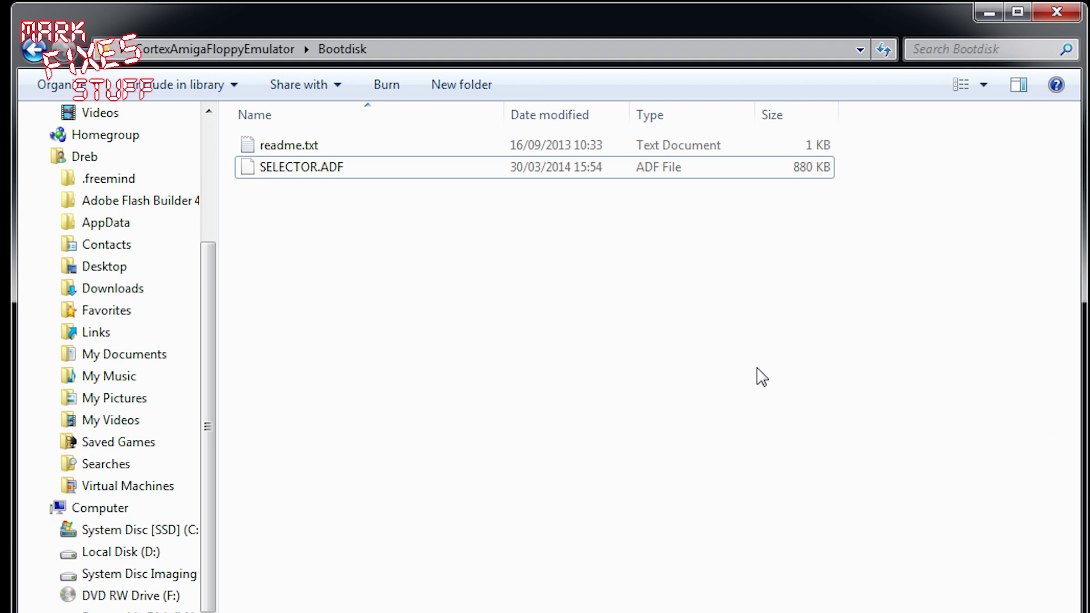